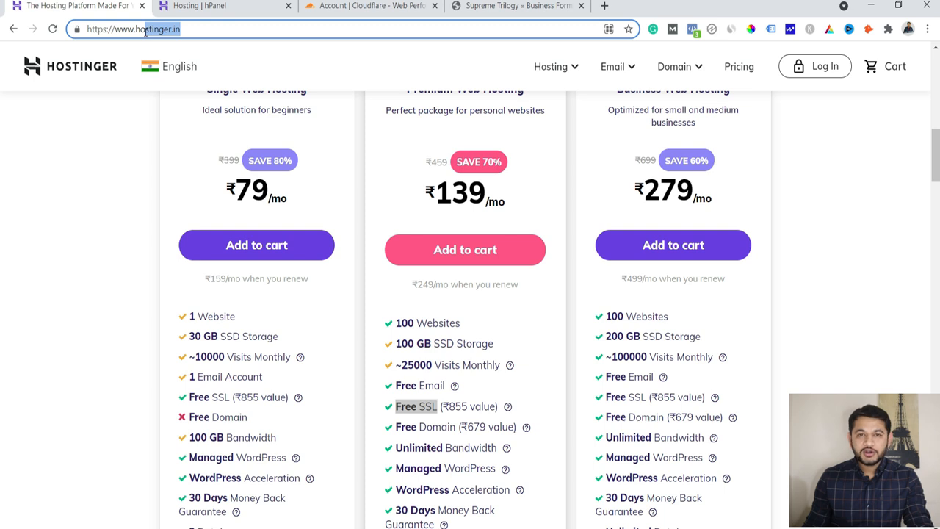
- Examine the https prefix in the Hostinger address and the features included in the web hosting plans
{"action": "double_click", "coordinate": [105, 29]}
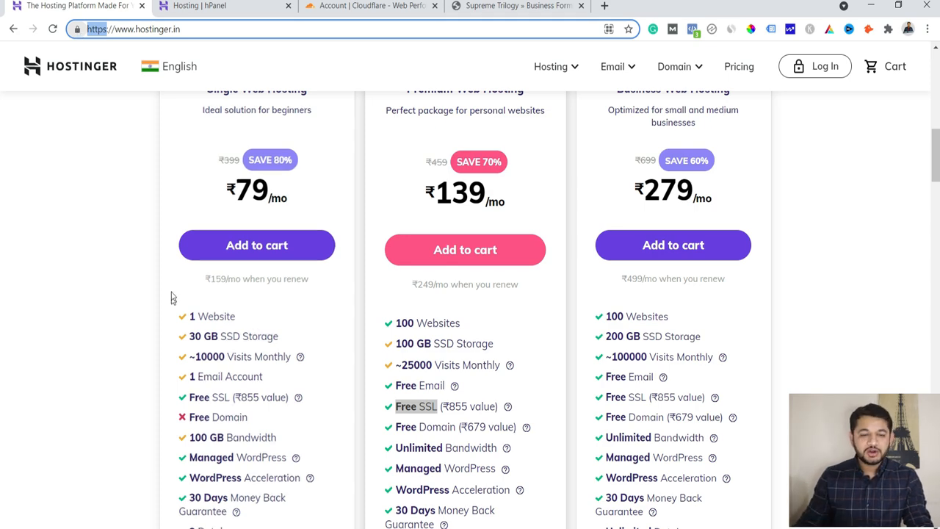
{"action": "scroll", "coordinate": [173, 294], "scroll_direction": "up", "scroll_amount": 8}
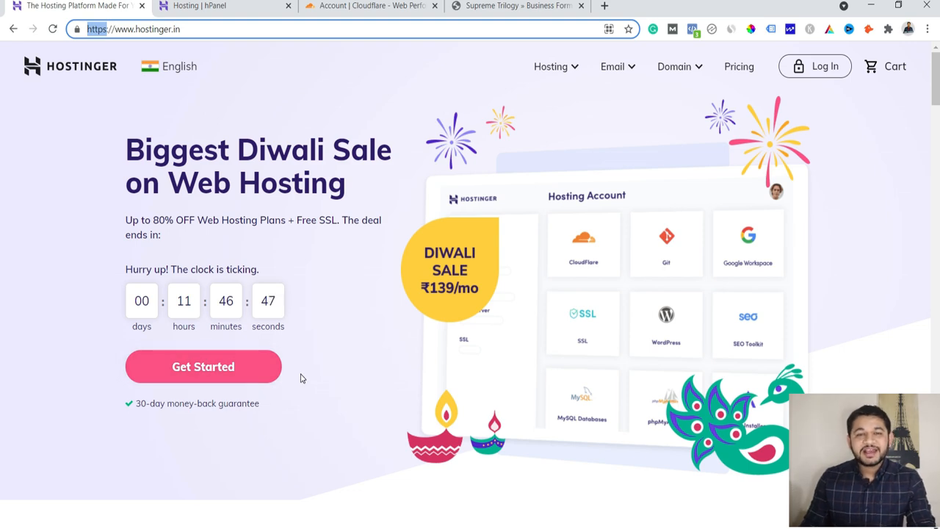
{"action": "scroll", "coordinate": [300, 378], "scroll_direction": "down", "scroll_amount": 8}
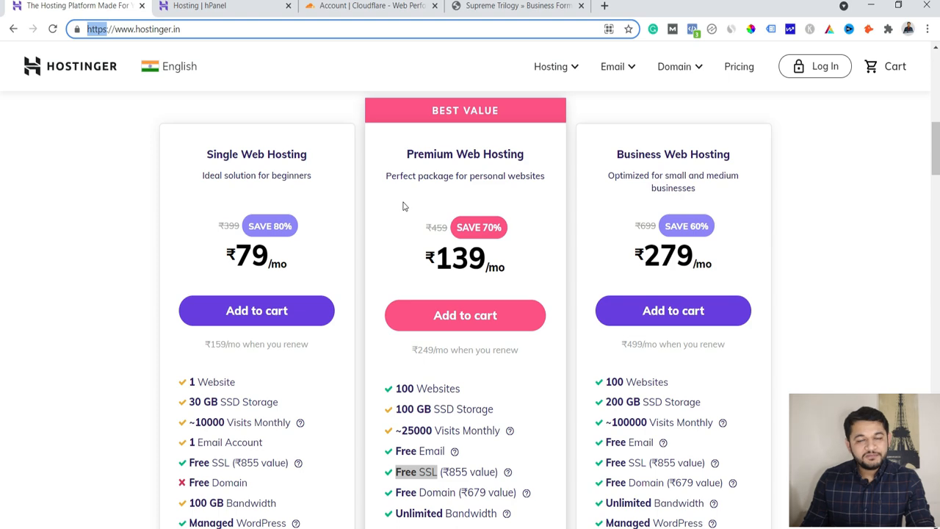
{"action": "scroll", "coordinate": [403, 207], "scroll_direction": "down", "scroll_amount": 2}
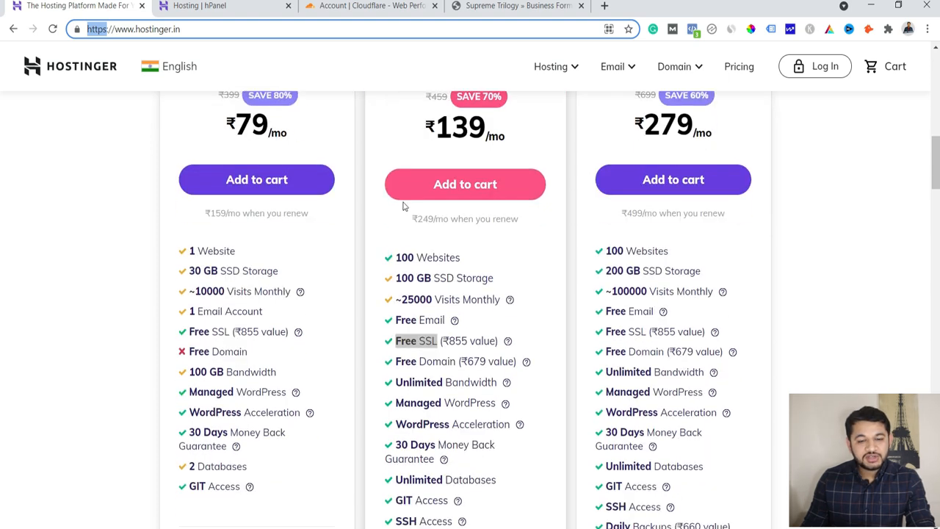
- Switch to Hostinger hPanel, open the WordPress dashboard of supremetrilogy.com and turn on Force HTTPS
{"action": "left_click", "coordinate": [228, 6]}
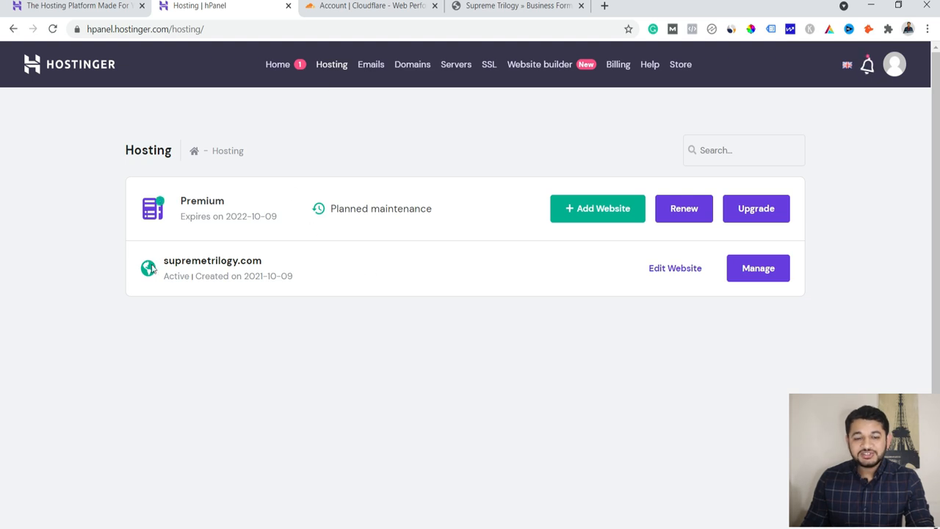
{"action": "left_click", "coordinate": [673, 273]}
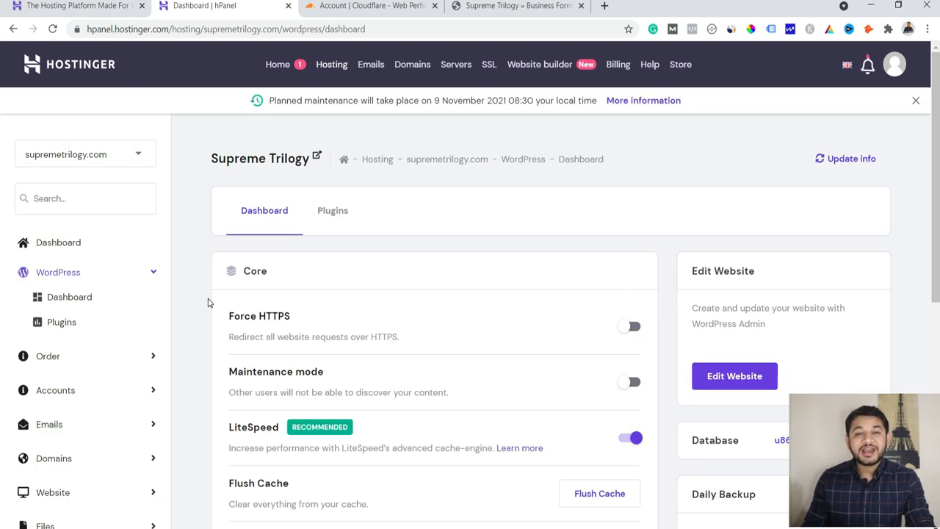
{"action": "left_click", "coordinate": [633, 327]}
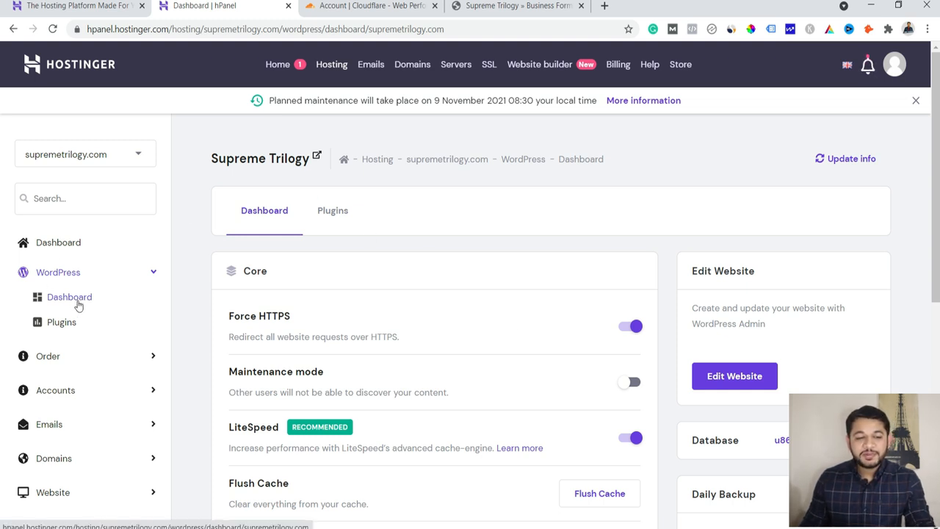
{"action": "left_click", "coordinate": [229, 314]}
{"action": "left_click_drag", "start_coordinate": [229, 314], "coordinate": [291, 315]}
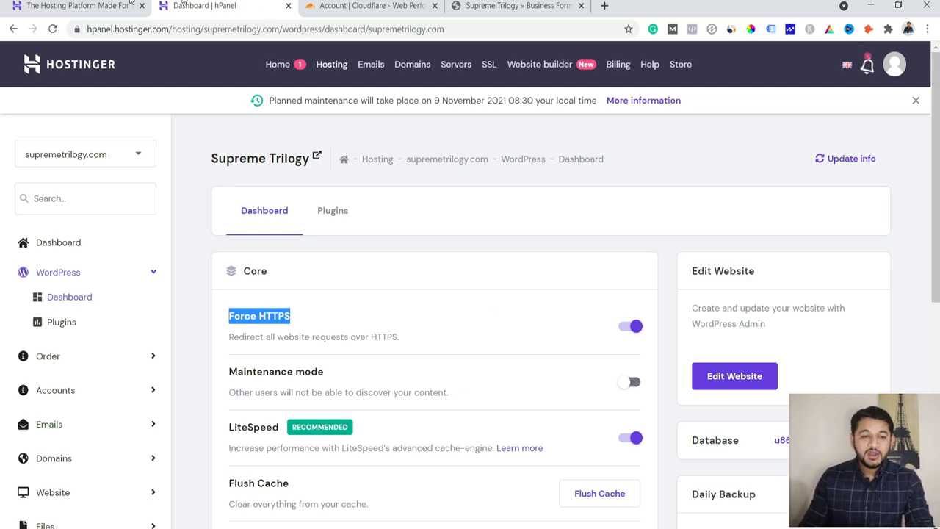
{"action": "left_click", "coordinate": [94, 7]}
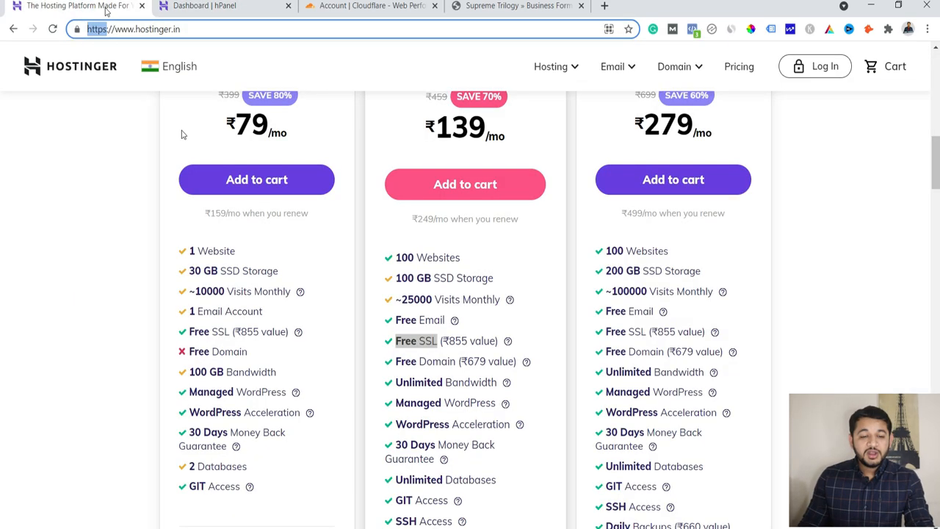
{"action": "left_click", "coordinate": [80, 338]}
{"action": "scroll", "coordinate": [434, 174], "scroll_direction": "up", "scroll_amount": 2}
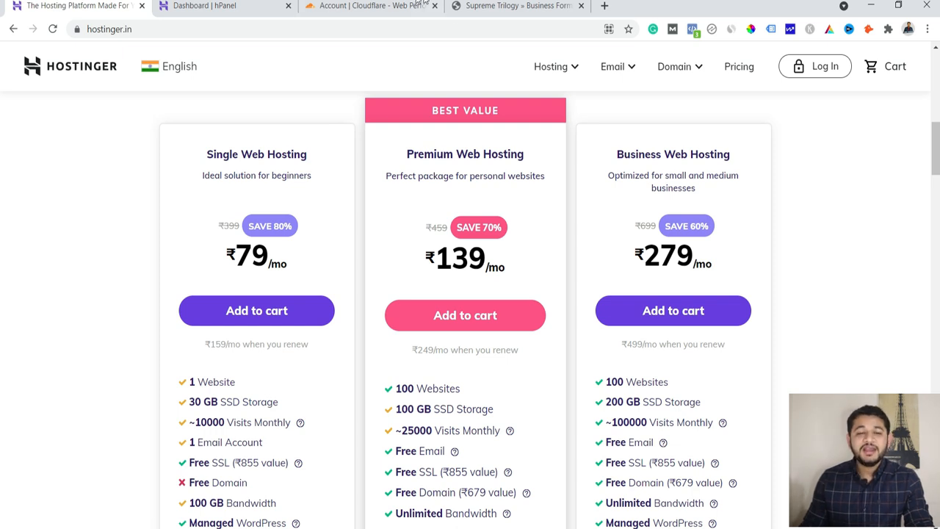
- Switch to the Cloudflare dashboard and add the personal domain as a new site
{"action": "left_click", "coordinate": [376, 6]}
{"action": "left_click", "coordinate": [38, 181]}
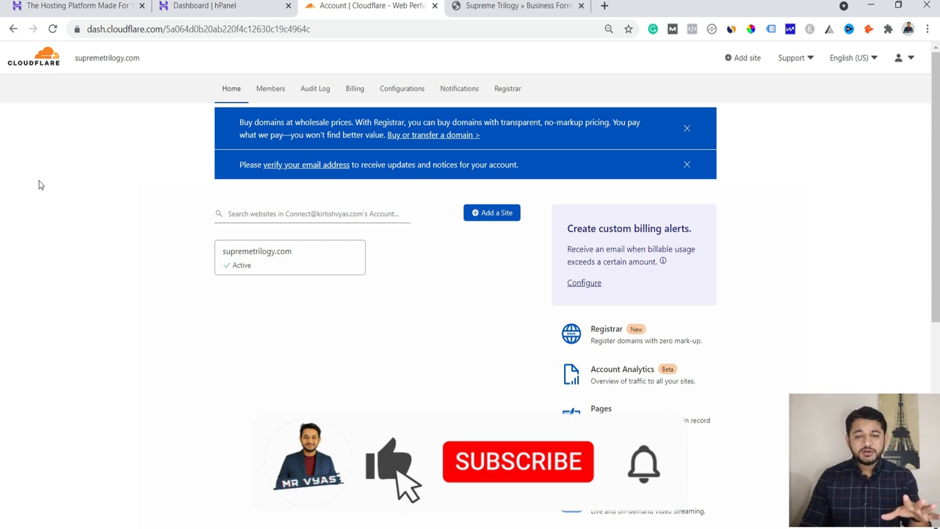
{"action": "left_click", "coordinate": [490, 212]}
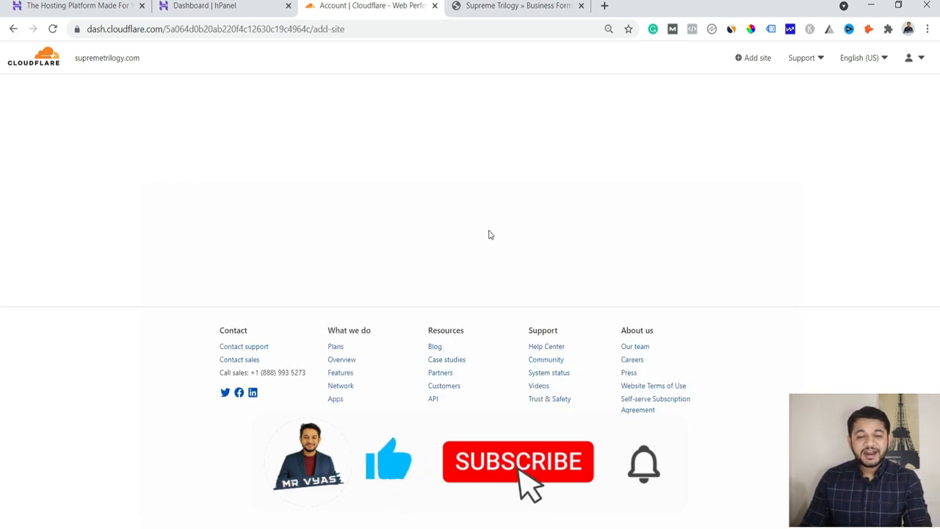
{"action": "type", "text": "kirtishvyas.com"}
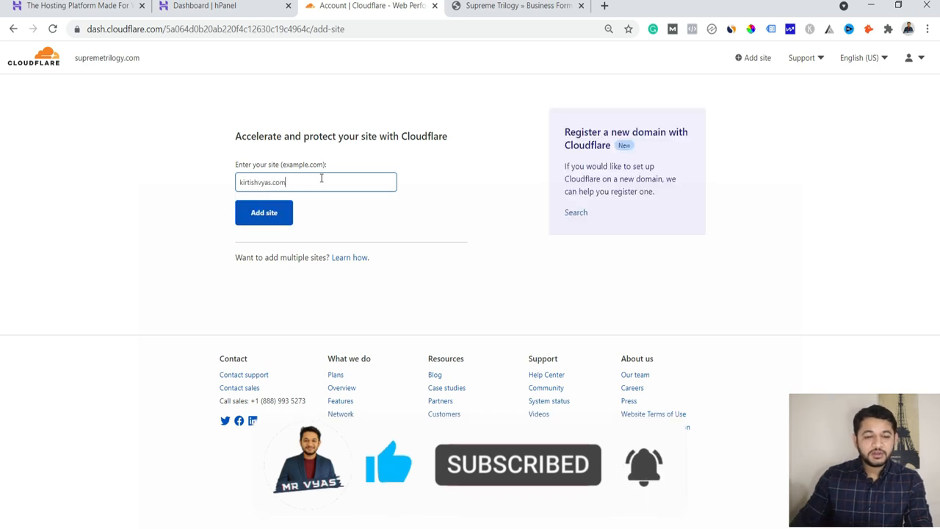
{"action": "left_click", "coordinate": [287, 213]}
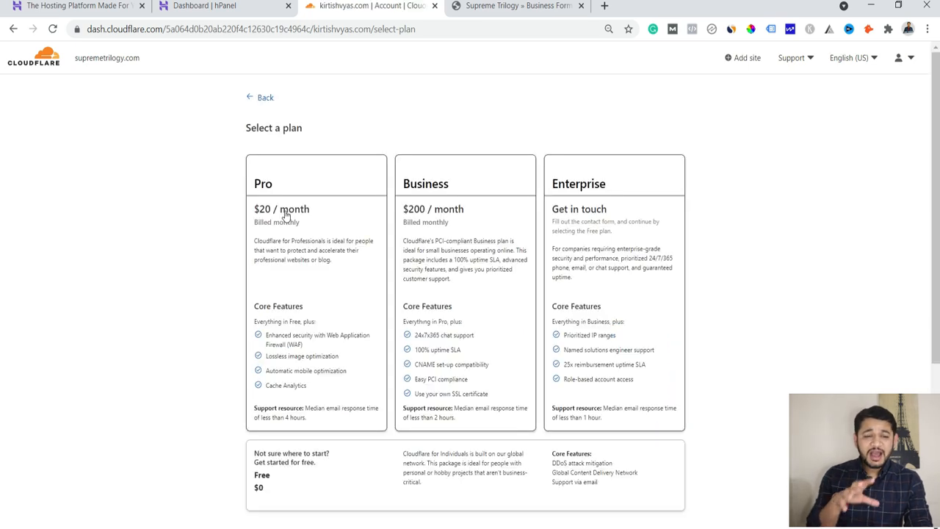
- Continue with the Free $0 plan for the new site and accept its scanned DNS records
{"action": "scroll", "coordinate": [297, 308], "scroll_direction": "down", "scroll_amount": 3}
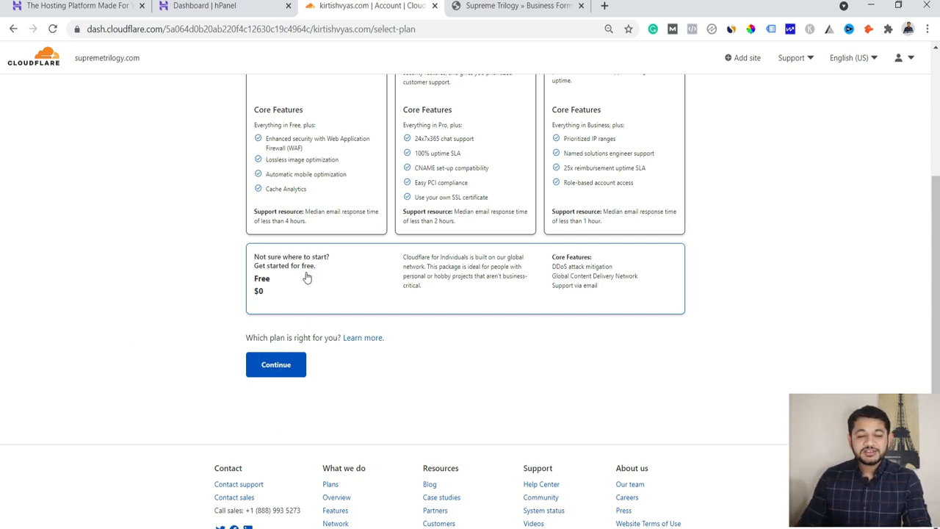
{"action": "left_click", "coordinate": [277, 368]}
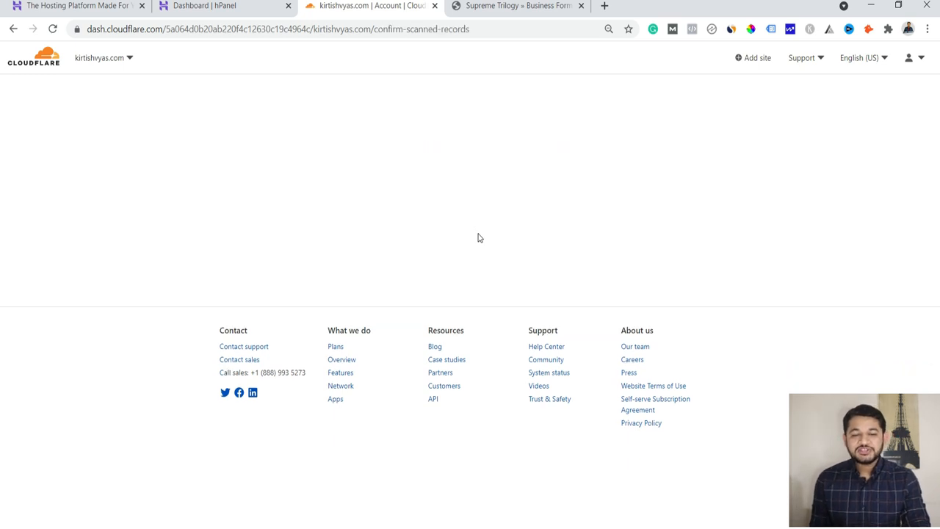
{"action": "scroll", "coordinate": [478, 232], "scroll_direction": "down", "scroll_amount": 4}
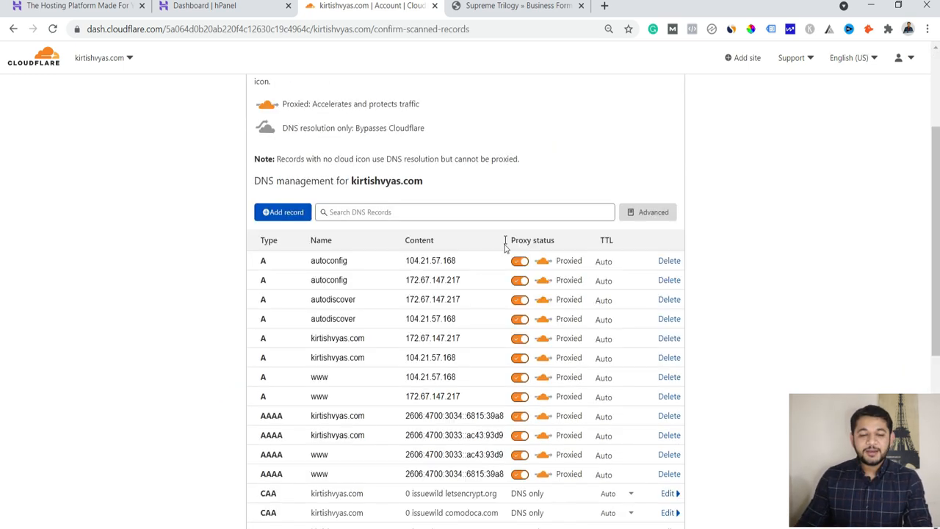
{"action": "scroll", "coordinate": [415, 434], "scroll_direction": "down", "scroll_amount": 2}
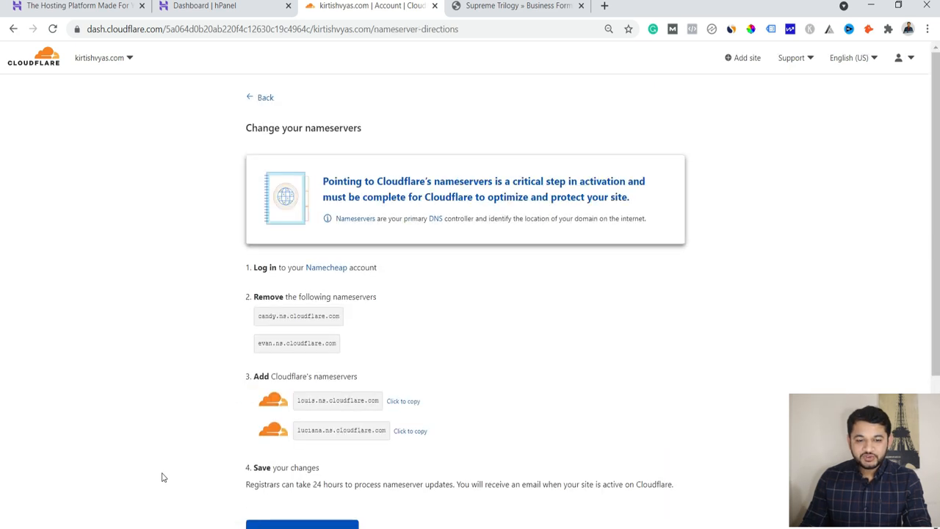
- Review the nameserver change instructions for the new site and switch to the supremetrilogy.com site
{"action": "scroll", "coordinate": [169, 470], "scroll_direction": "down", "scroll_amount": 1}
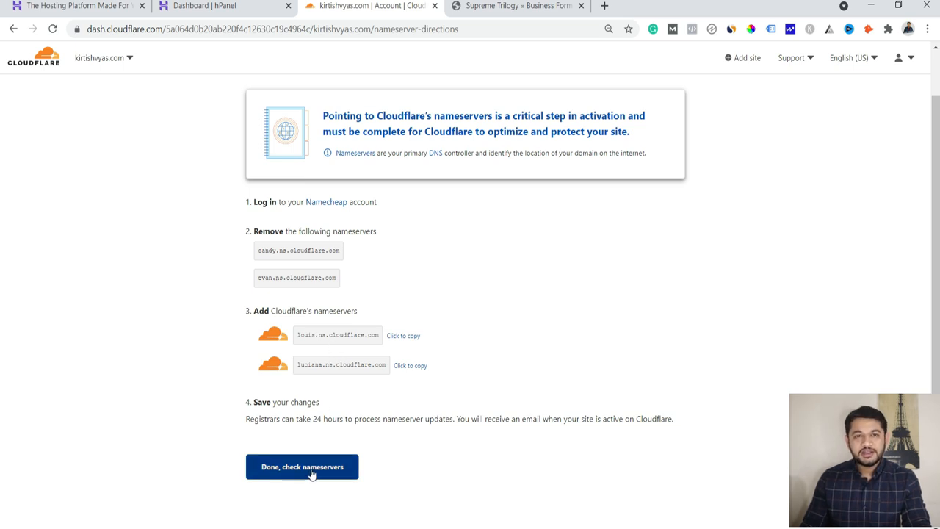
{"action": "scroll", "coordinate": [142, 107], "scroll_direction": "up", "scroll_amount": 2}
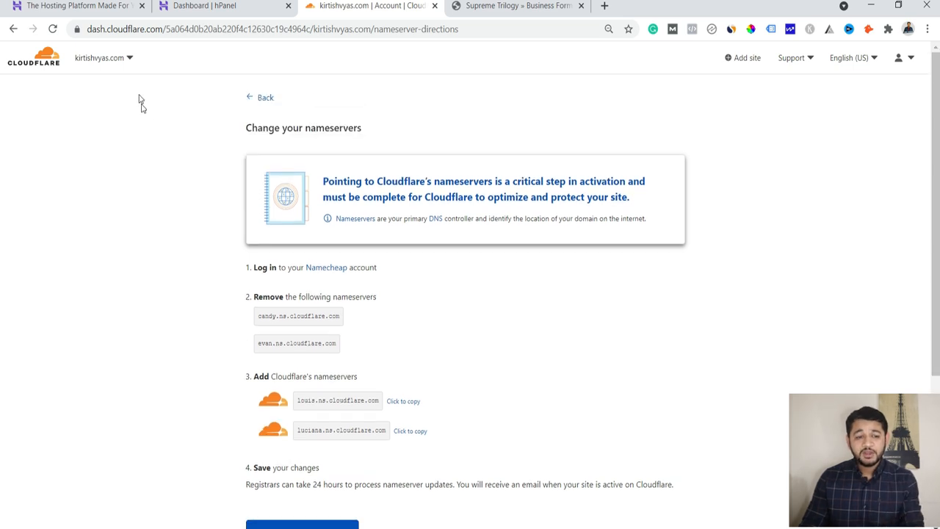
{"action": "left_click", "coordinate": [127, 58]}
{"action": "left_click", "coordinate": [108, 166]}
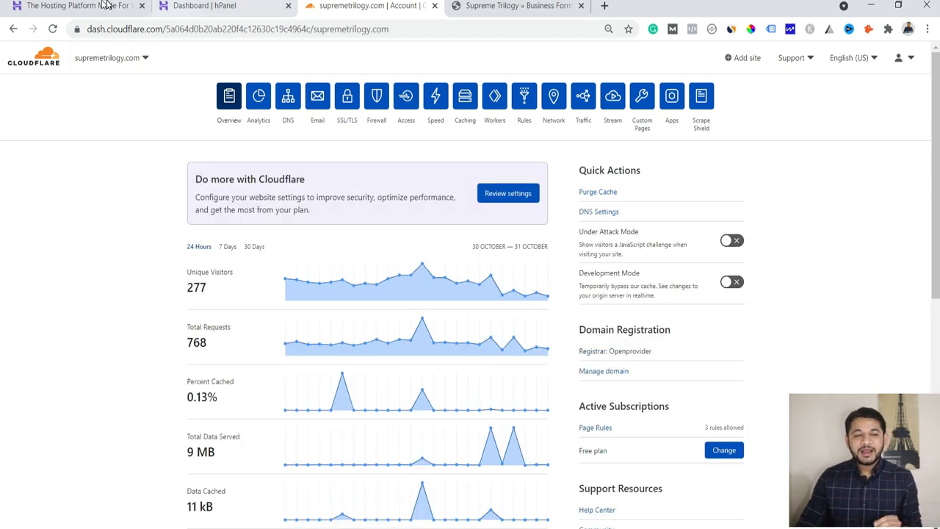
{"action": "left_click", "coordinate": [77, 6]}
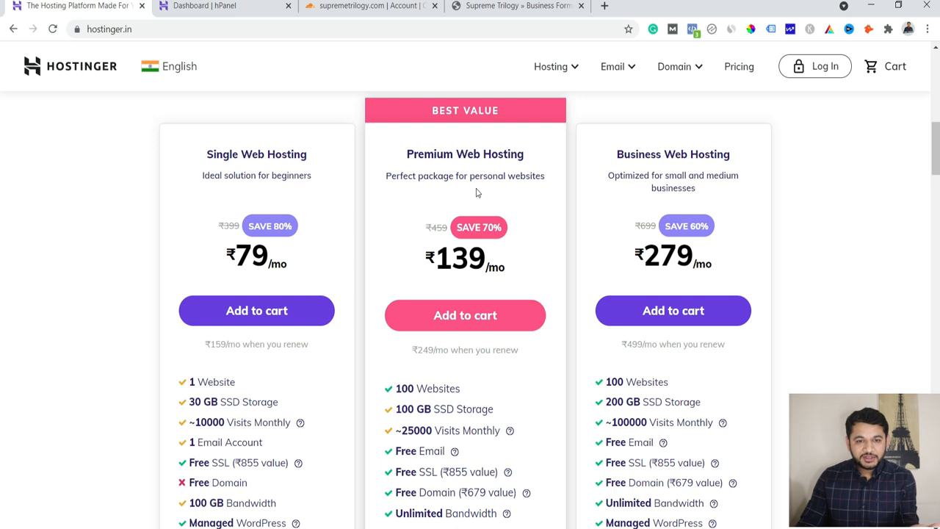
{"action": "left_click", "coordinate": [376, 6]}
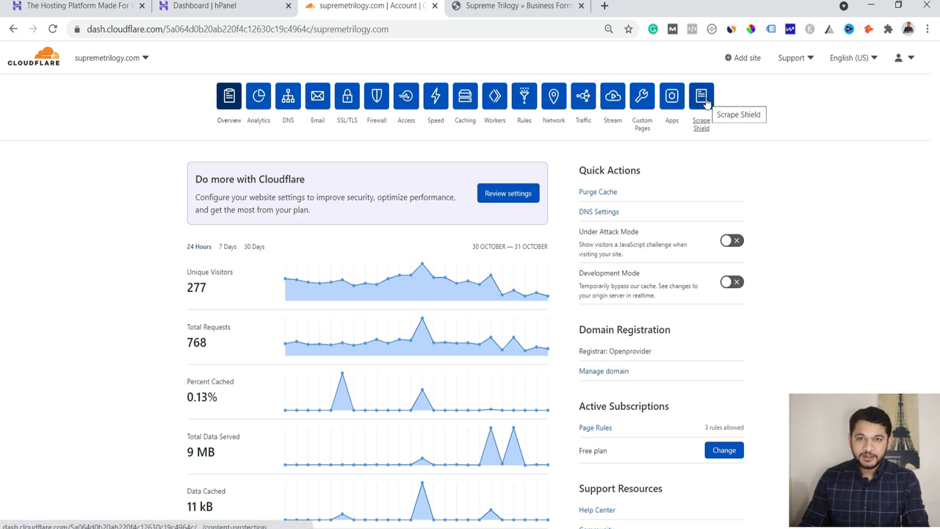
- Review the SSL/TLS encryption mode of supremetrilogy.com and enable the SSL/TLS Recommender
{"action": "left_click", "coordinate": [354, 102]}
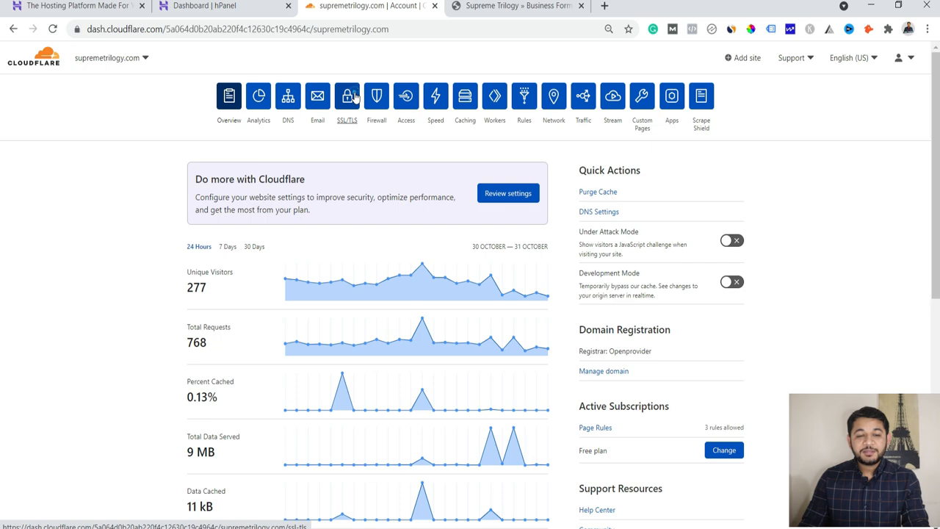
{"action": "scroll", "coordinate": [447, 351], "scroll_direction": "down", "scroll_amount": 3}
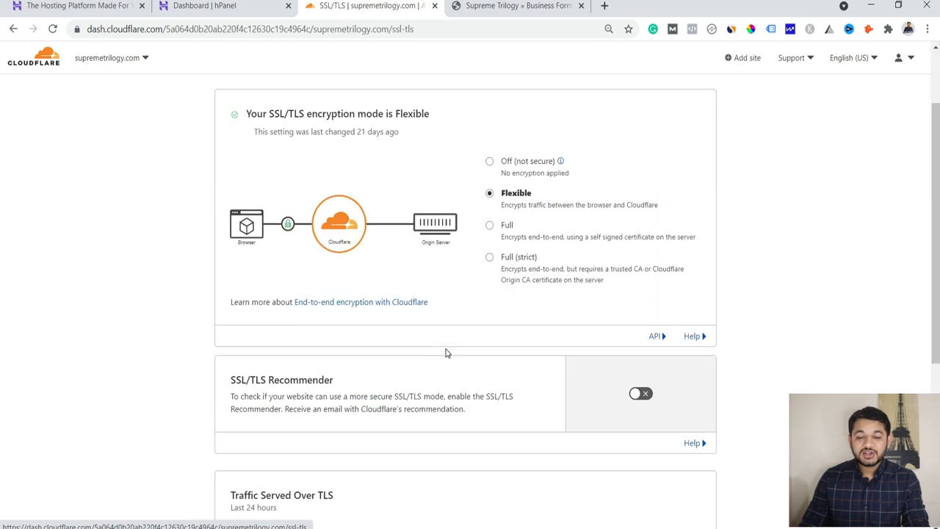
{"action": "scroll", "coordinate": [486, 215], "scroll_direction": "up", "scroll_amount": 2}
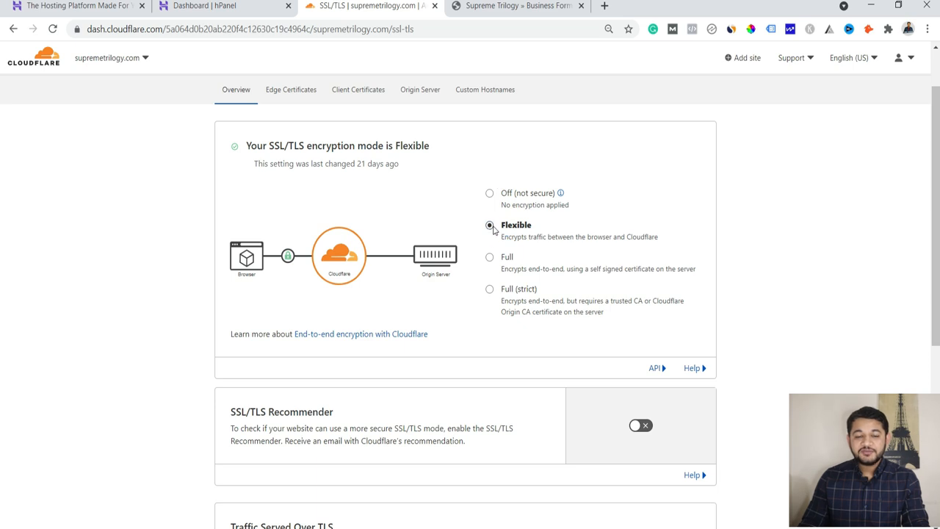
{"action": "scroll", "coordinate": [305, 285], "scroll_direction": "down", "scroll_amount": 2}
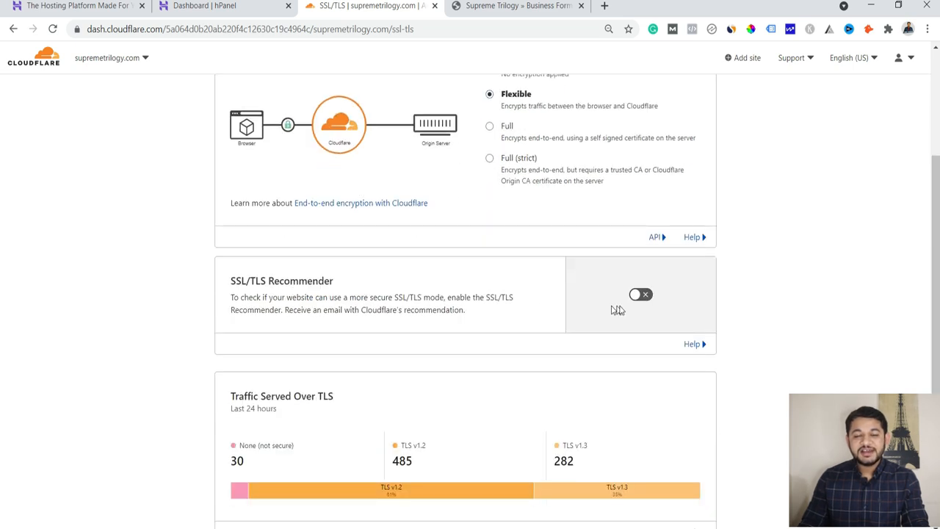
{"action": "left_click", "coordinate": [642, 296]}
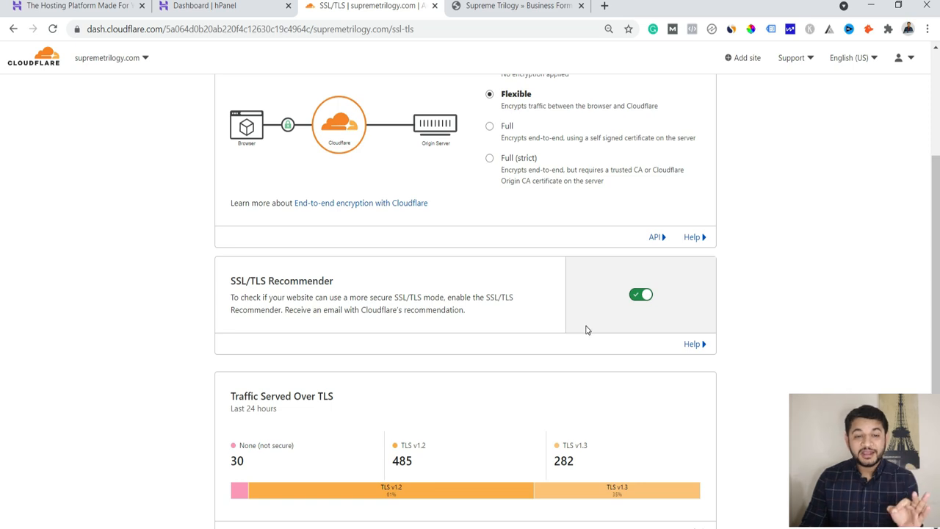
{"action": "scroll", "coordinate": [583, 337], "scroll_direction": "up", "scroll_amount": 3}
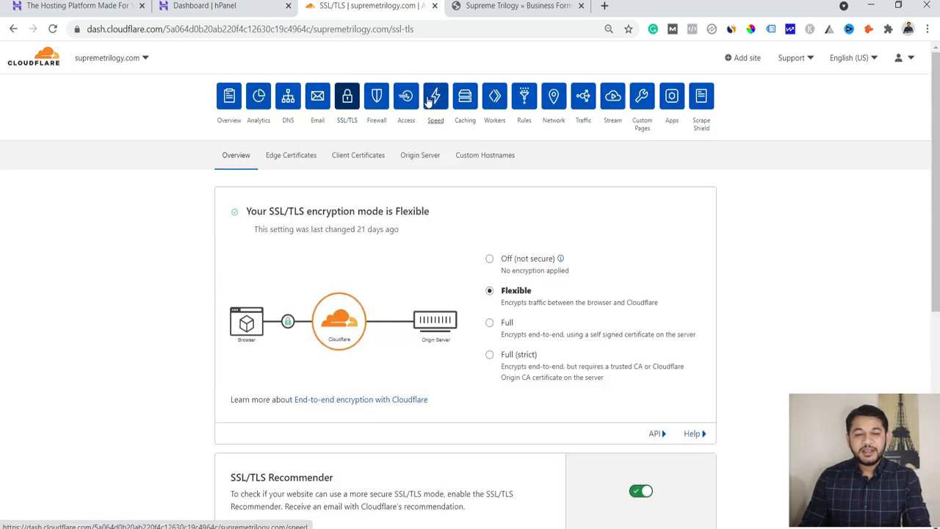
{"action": "left_click", "coordinate": [530, 99]}
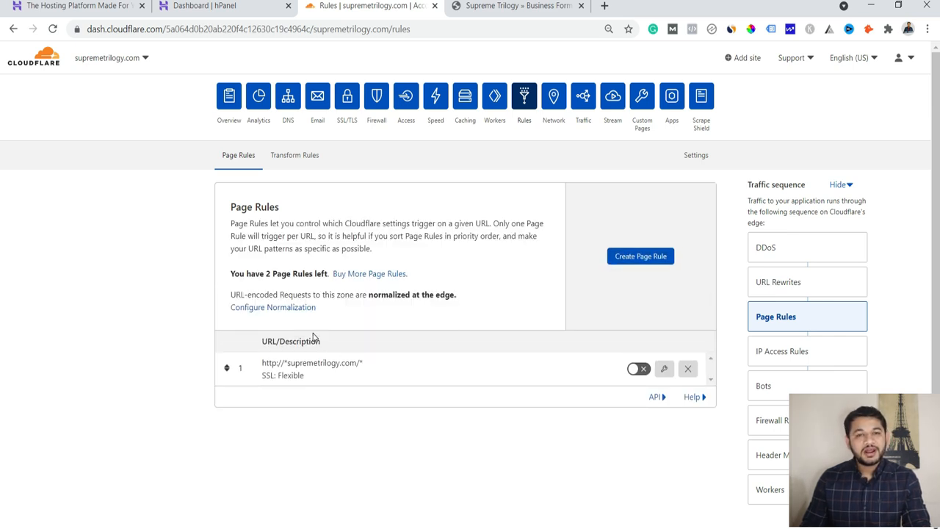
{"action": "left_click_drag", "start_coordinate": [374, 360], "coordinate": [262, 363]}
{"action": "key", "text": "ctrl+c"}
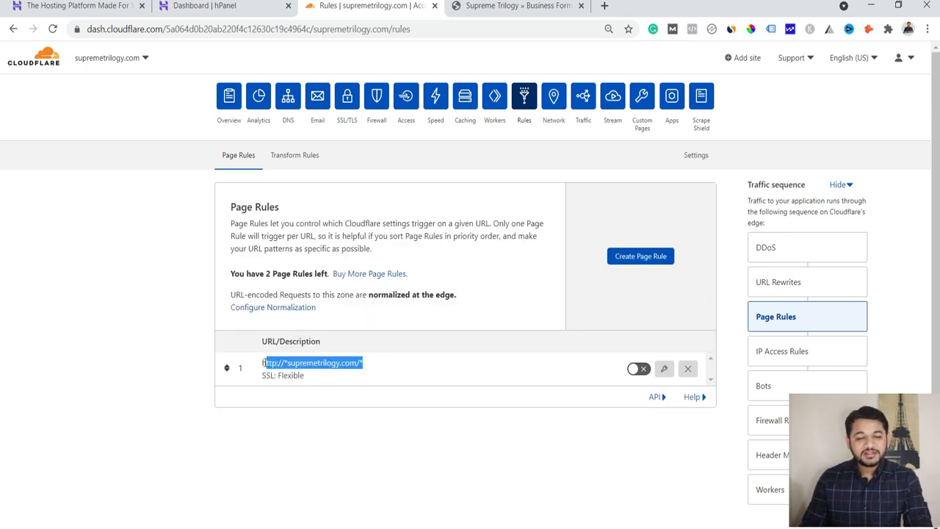
{"action": "left_click", "coordinate": [659, 254]}
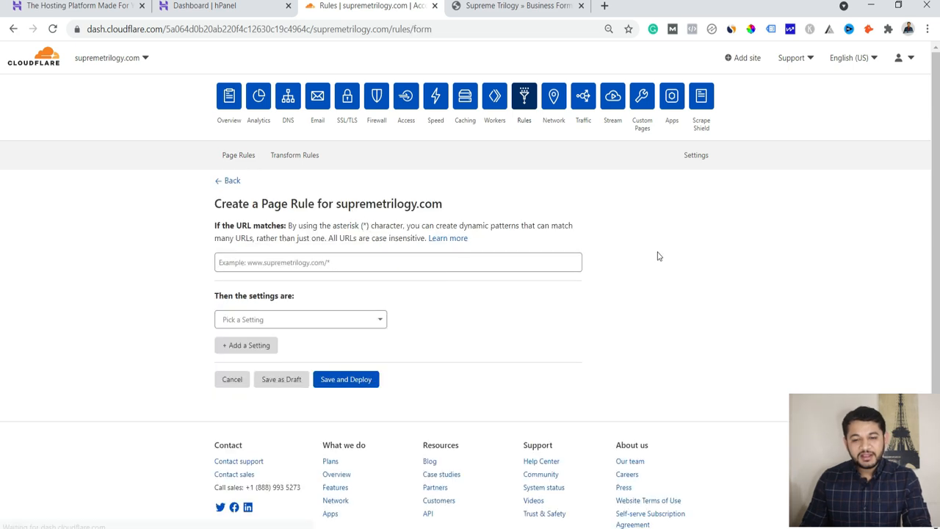
{"action": "left_click", "coordinate": [299, 263]}
{"action": "key", "text": "ctrl+v"}
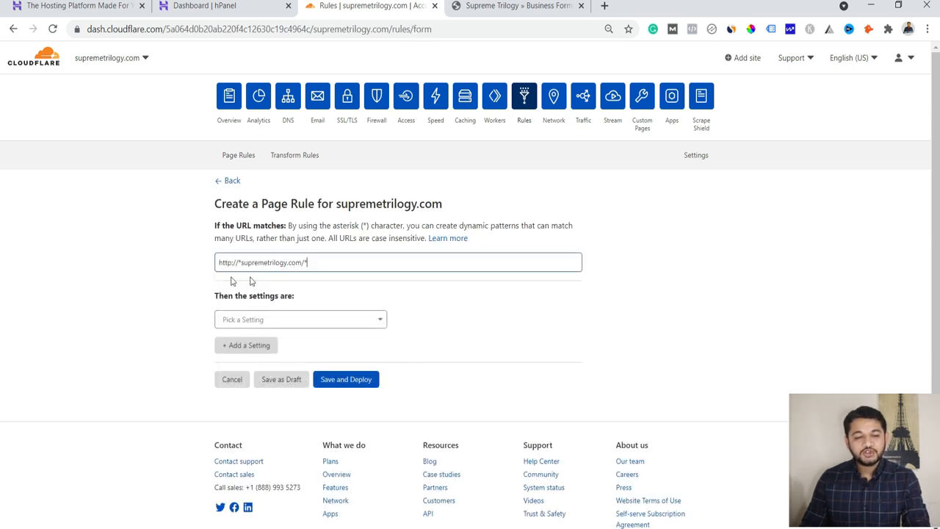
{"action": "left_click_drag", "start_coordinate": [236, 262], "coordinate": [187, 270]}
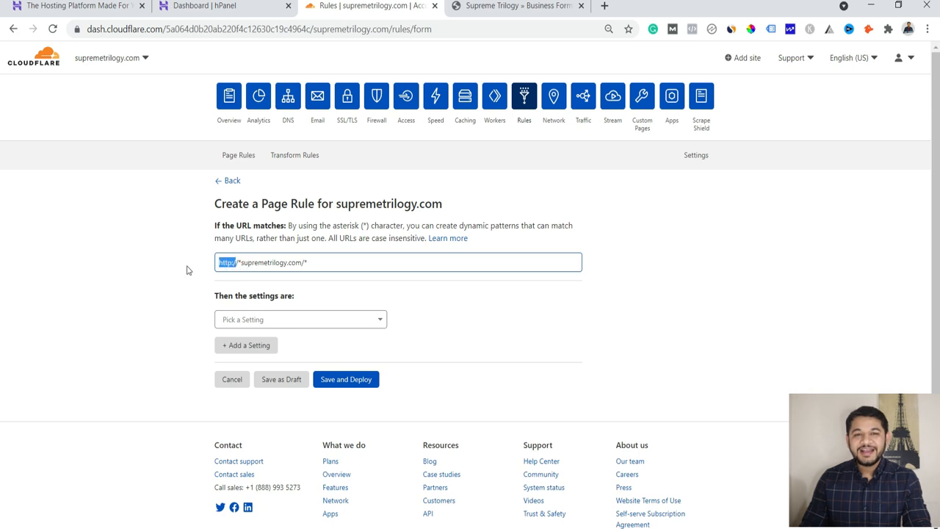
{"action": "left_click", "coordinate": [238, 263]}
{"action": "double_click", "coordinate": [238, 263]}
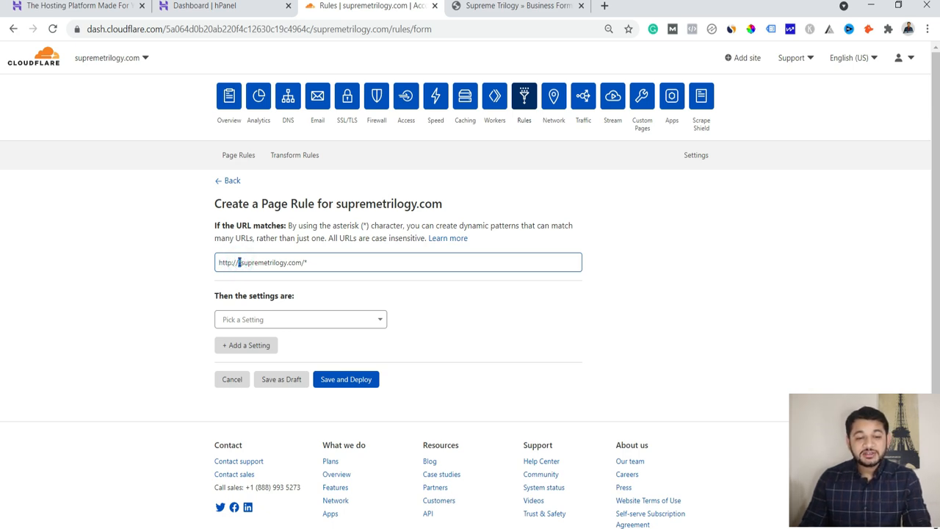
{"action": "left_click_drag", "start_coordinate": [243, 262], "coordinate": [196, 256]}
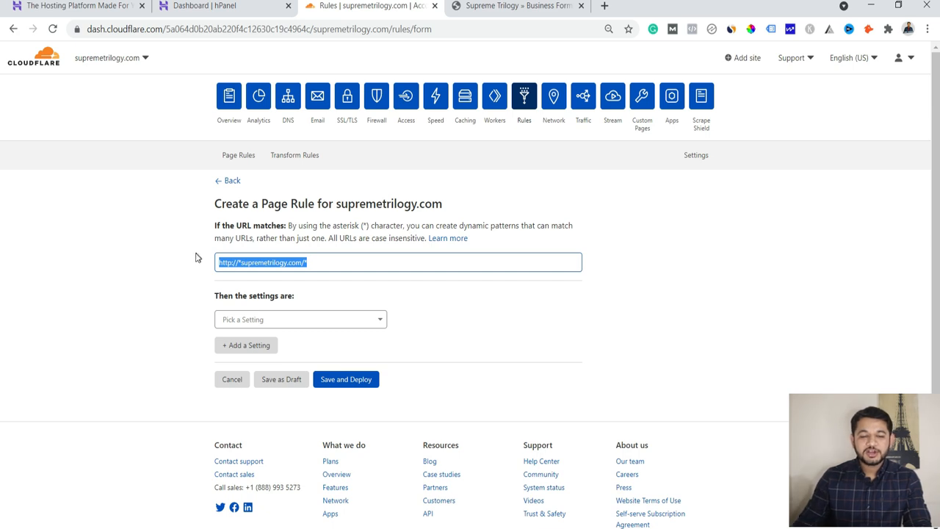
{"action": "left_click", "coordinate": [242, 319]}
{"action": "scroll", "coordinate": [255, 426], "scroll_direction": "down", "scroll_amount": 1}
{"action": "scroll", "coordinate": [260, 441], "scroll_direction": "down", "scroll_amount": 2}
{"action": "scroll", "coordinate": [264, 464], "scroll_direction": "down", "scroll_amount": 2}
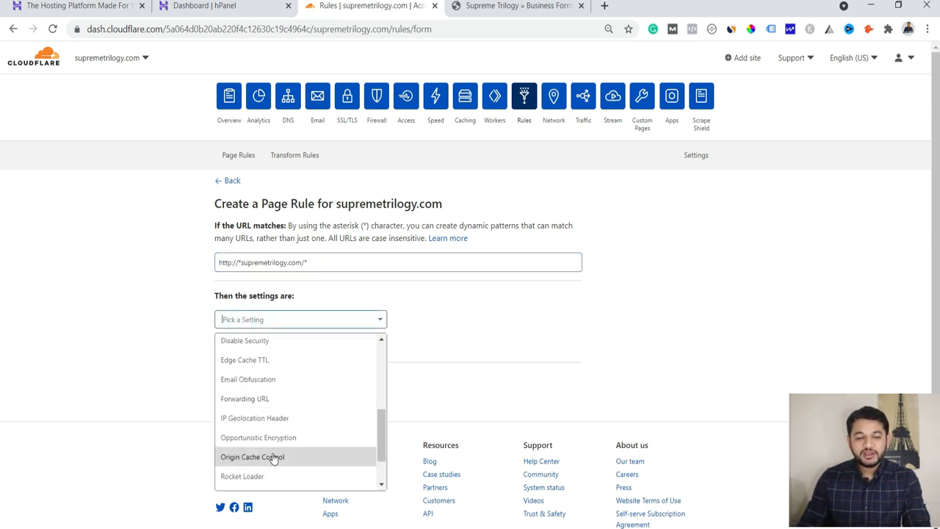
{"action": "scroll", "coordinate": [273, 448], "scroll_direction": "up", "scroll_amount": 4}
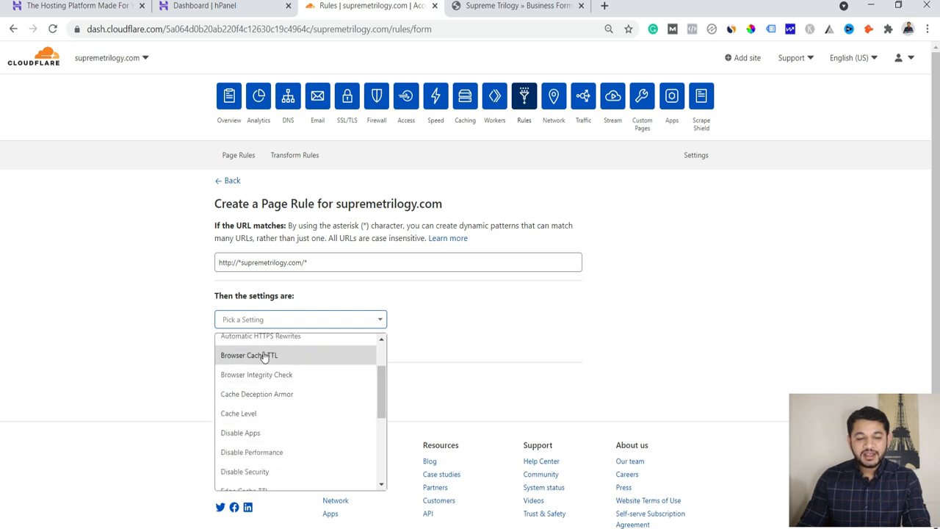
{"action": "scroll", "coordinate": [263, 356], "scroll_direction": "up", "scroll_amount": 2}
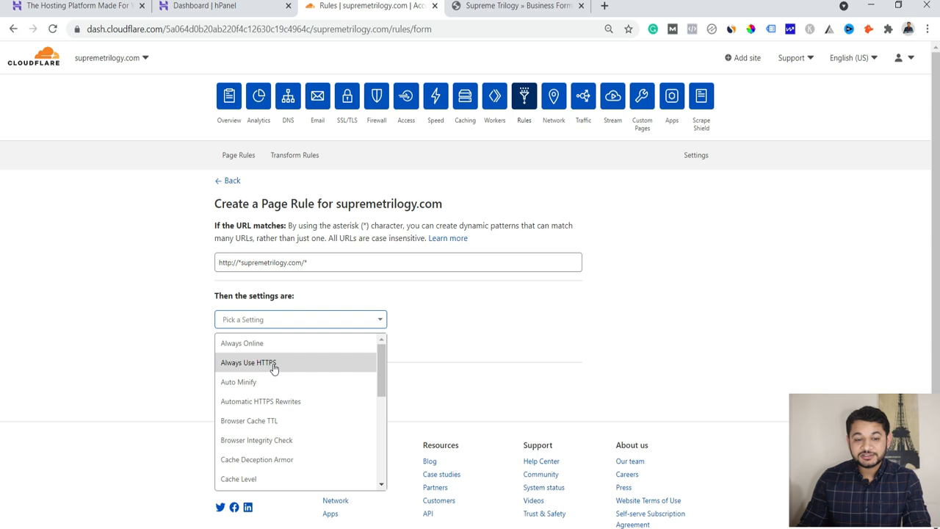
{"action": "left_click", "coordinate": [272, 365]}
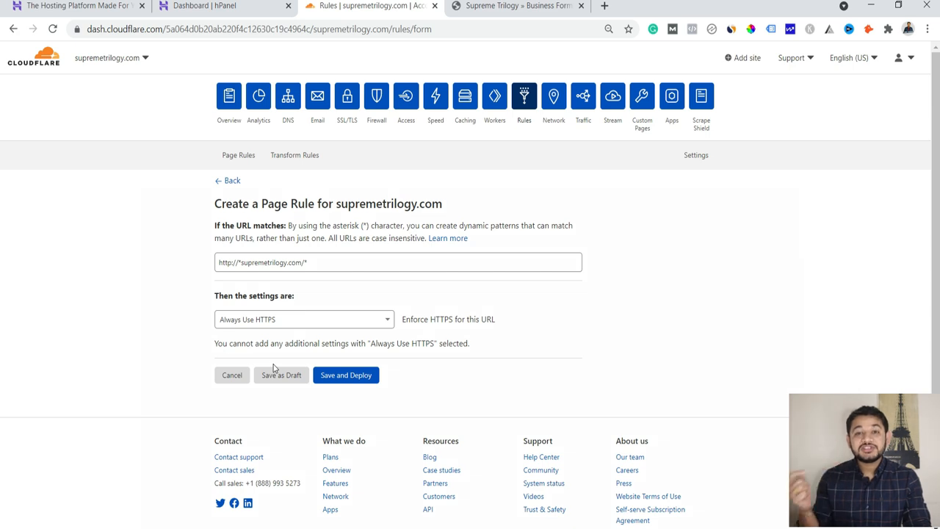
{"action": "left_click", "coordinate": [349, 384]}
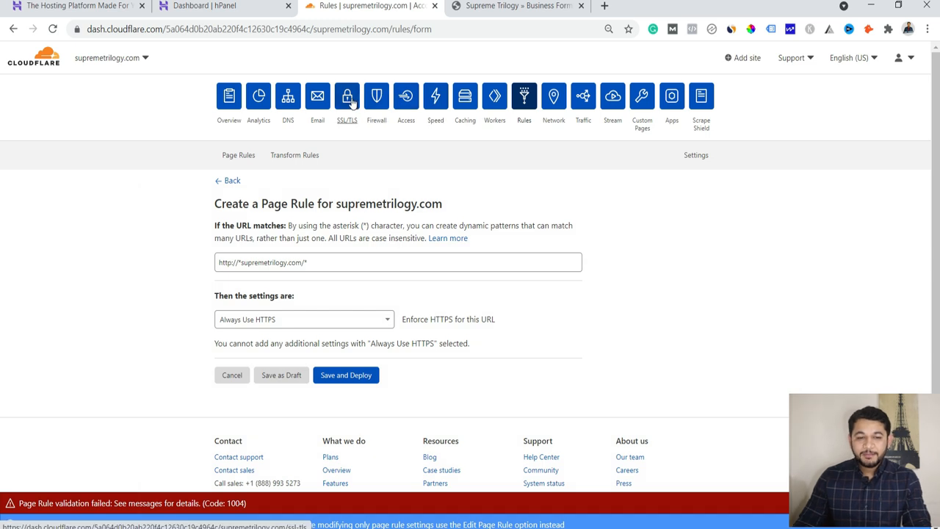
{"action": "left_click", "coordinate": [525, 97]}
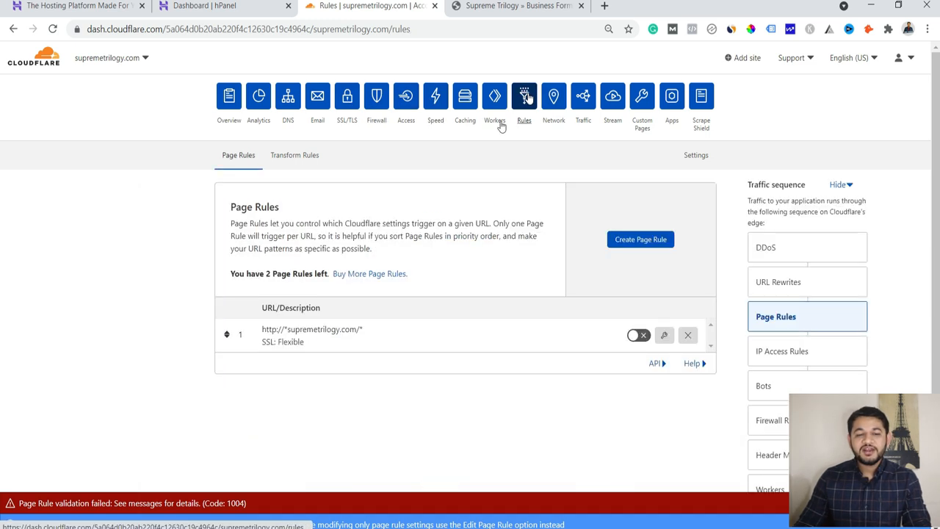
{"action": "left_click", "coordinate": [647, 340]}
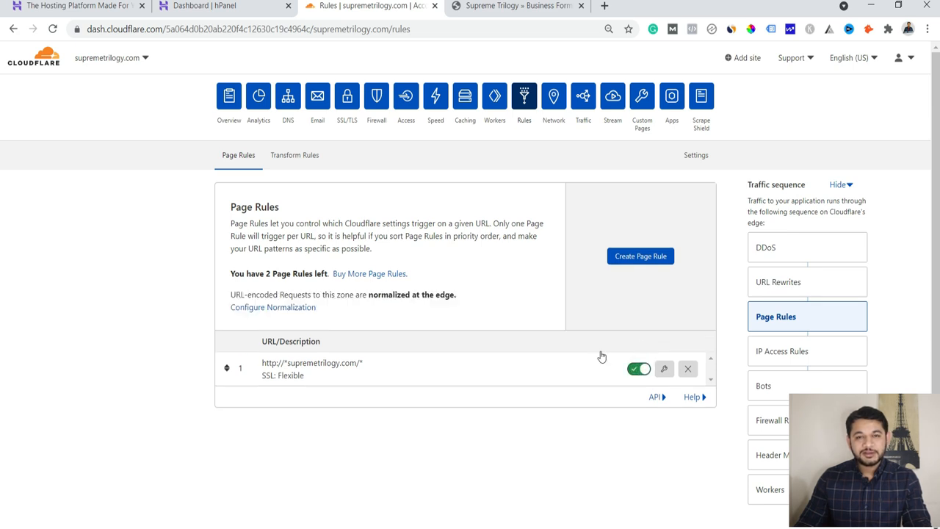